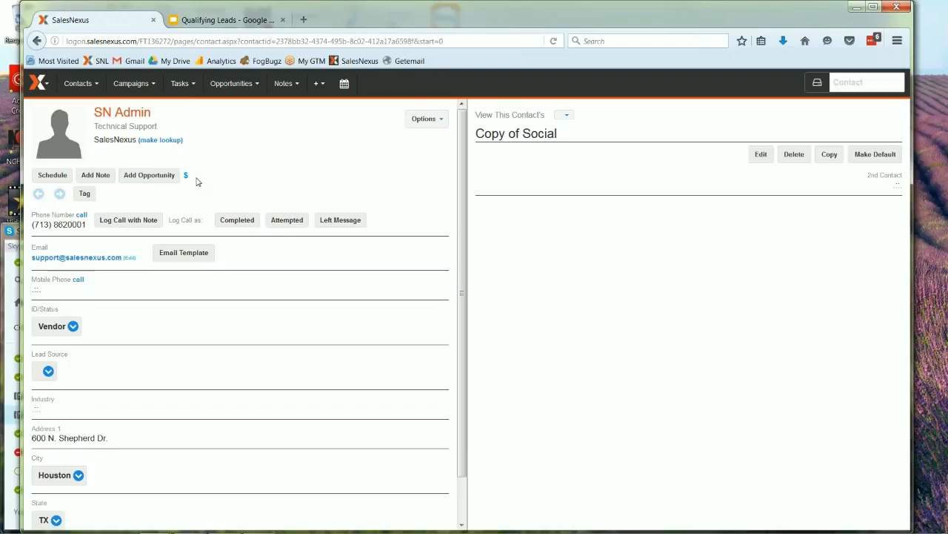
Open the system settings page for creating and changing fields
left_click(37, 83)
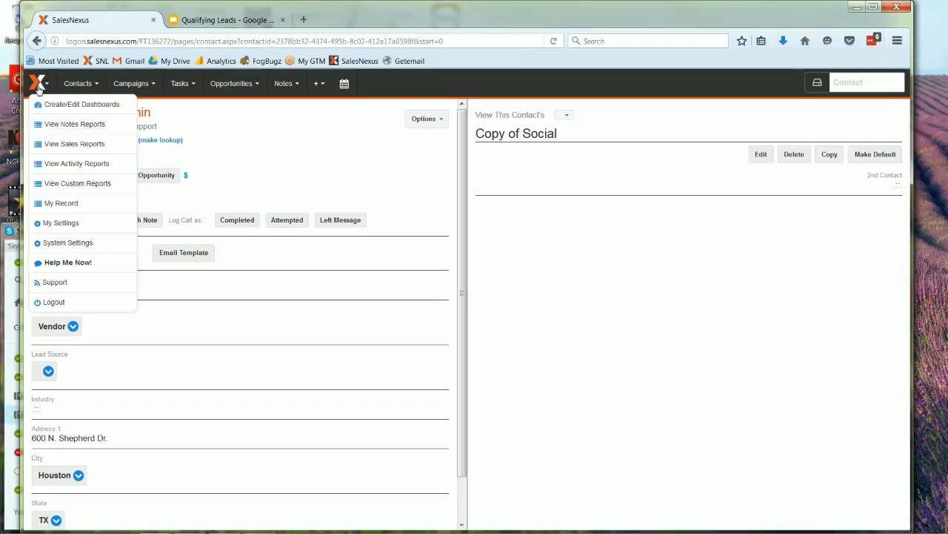
mouse_move(59, 243)
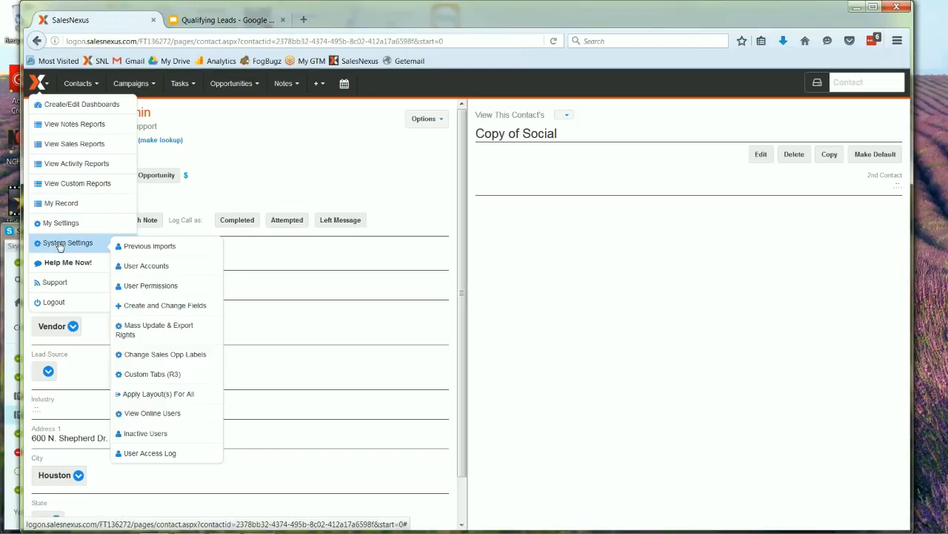
left_click(152, 305)
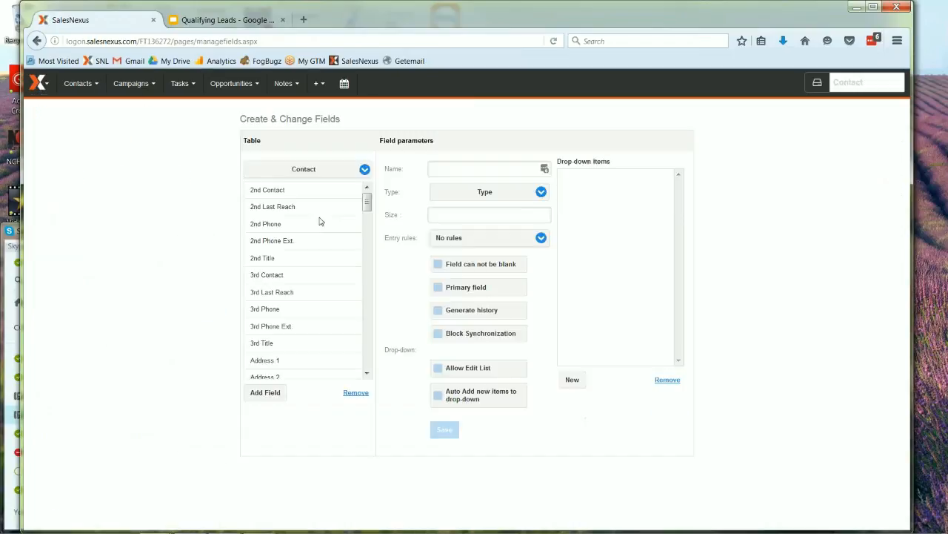
Examine the parameters and drop-down items of the Budget, Authority, Need and Timing contact fields
scroll(369, 219, "down", 2)
left_click_drag(371, 220, 374, 239)
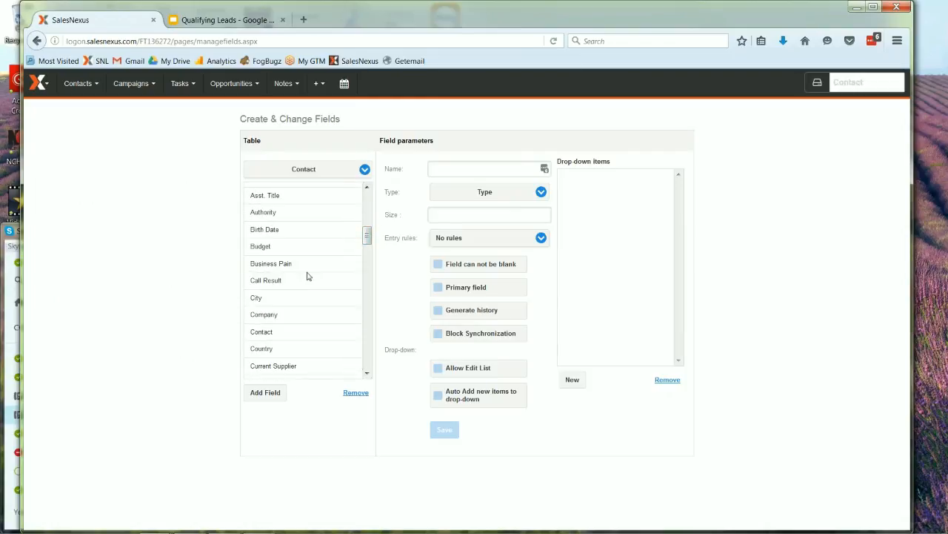
left_click(274, 254)
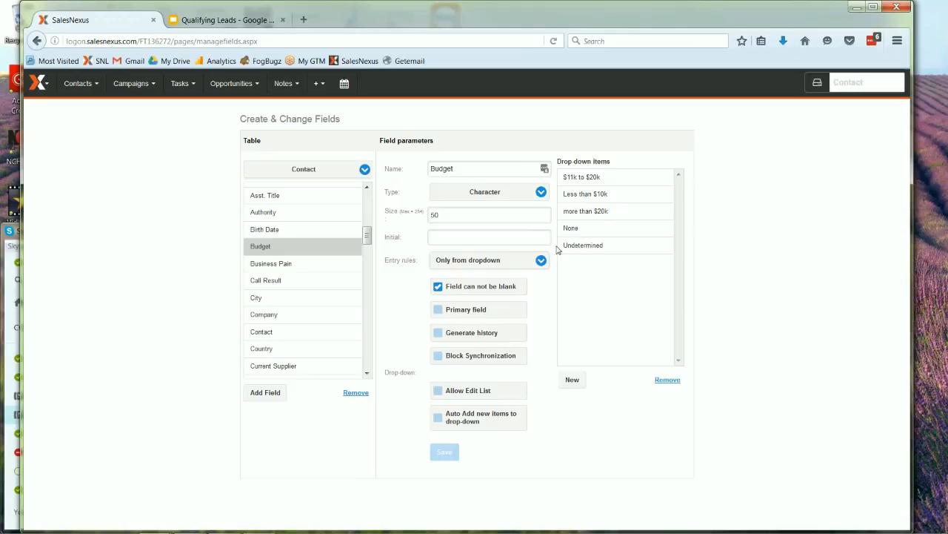
scroll(367, 237, "up", 1)
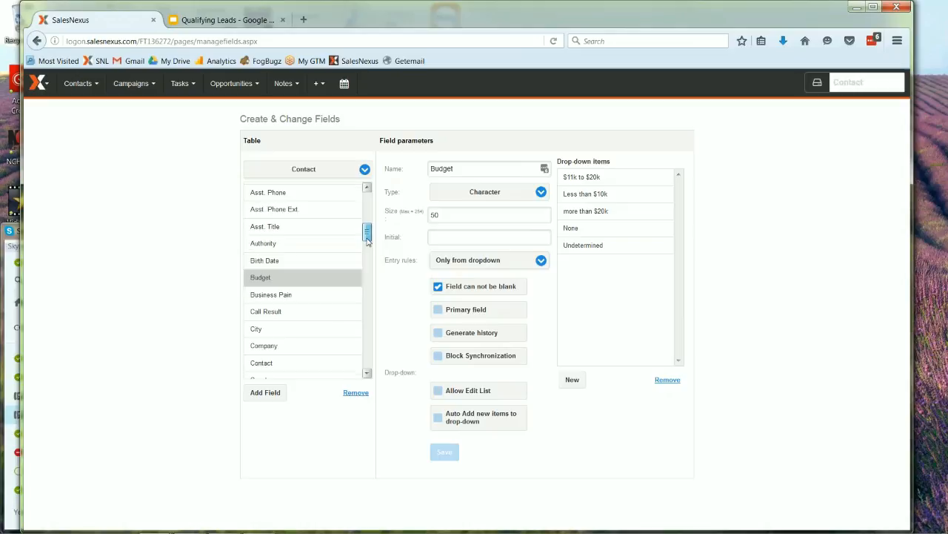
left_click(328, 244)
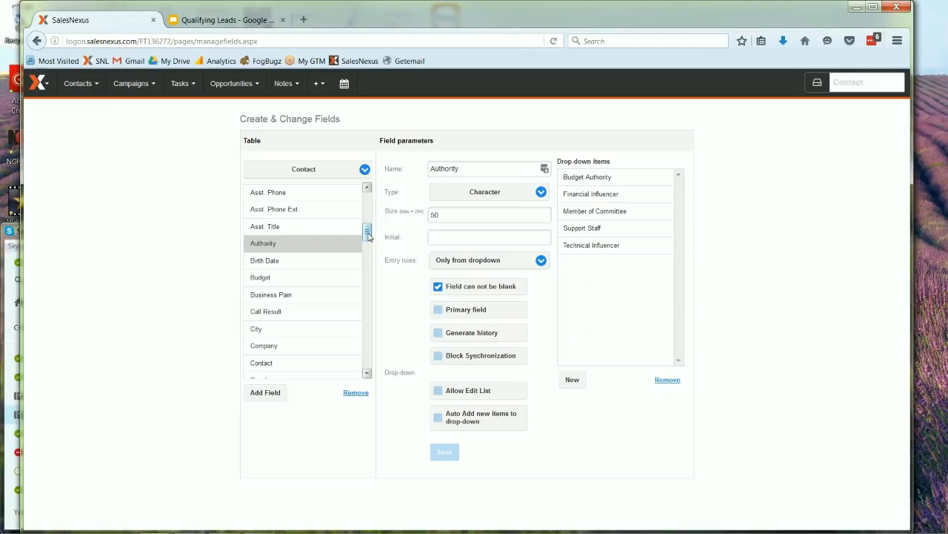
left_click_drag(368, 236, 370, 303)
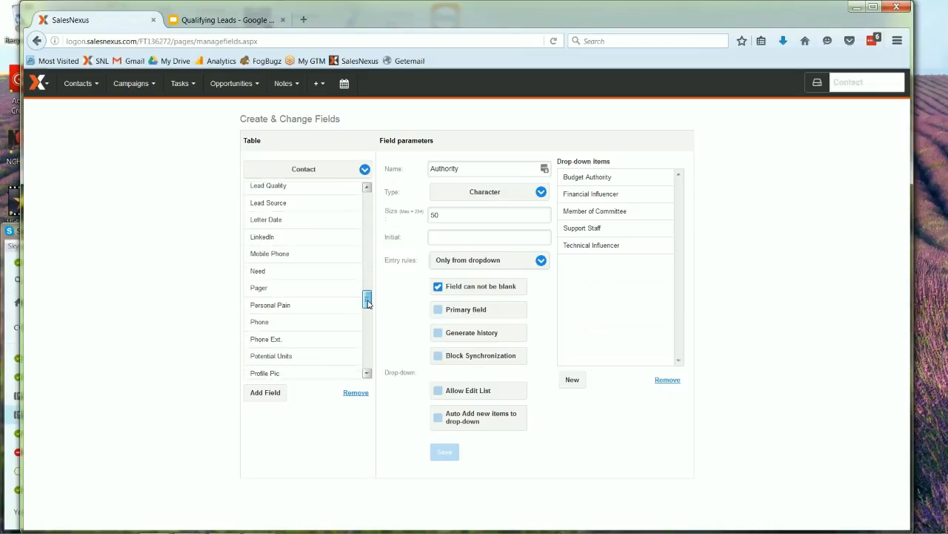
left_click(303, 274)
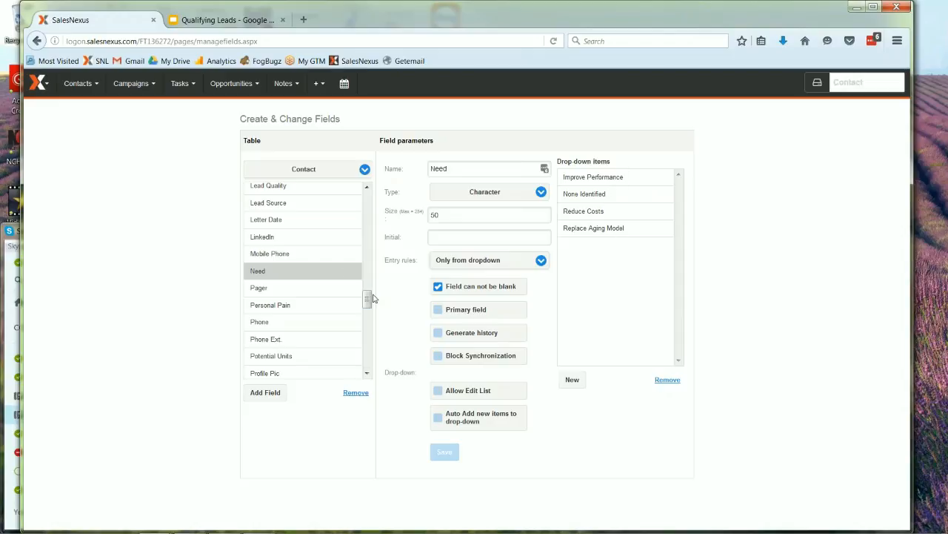
left_click_drag(368, 300, 369, 340)
left_click(285, 205)
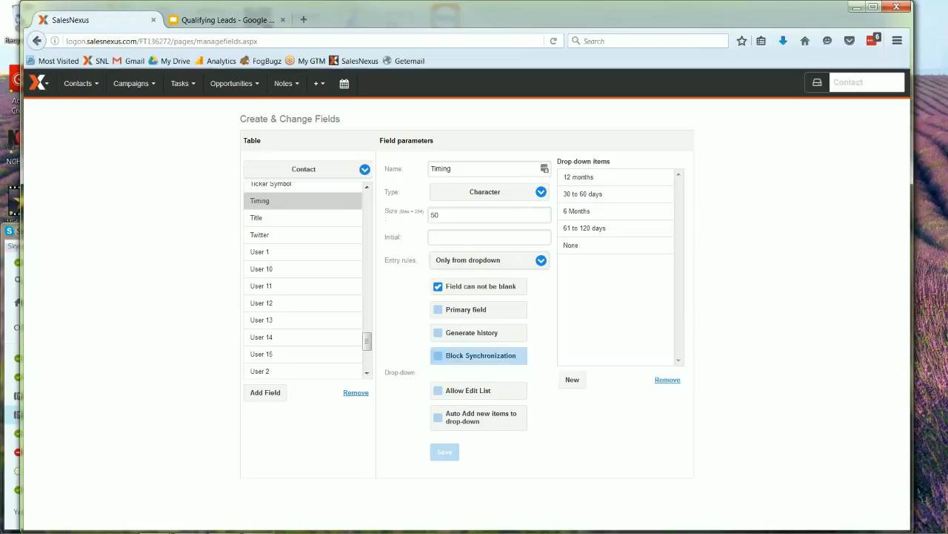
Add a contact field named Criteria with the entry rule "Only from dropdown" and save it
left_click(264, 392)
left_click(465, 168)
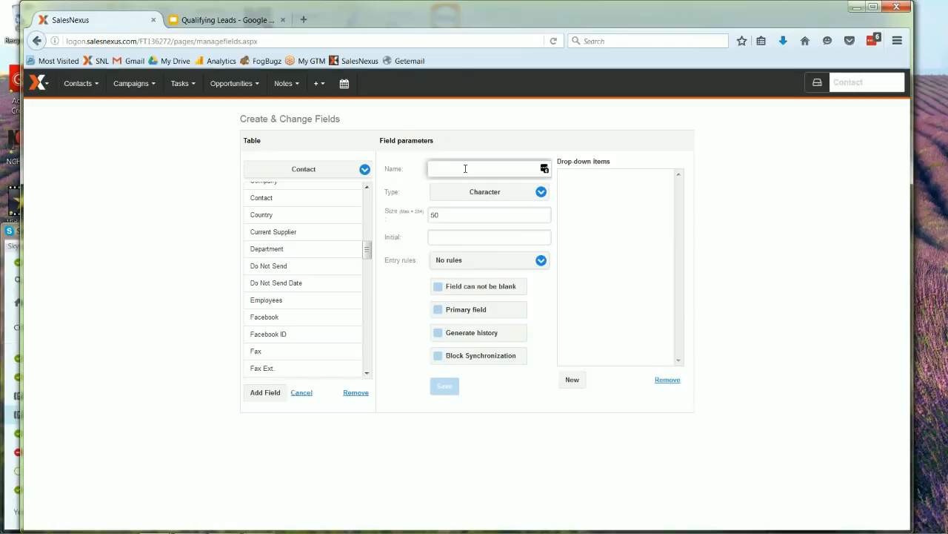
type("Criteria")
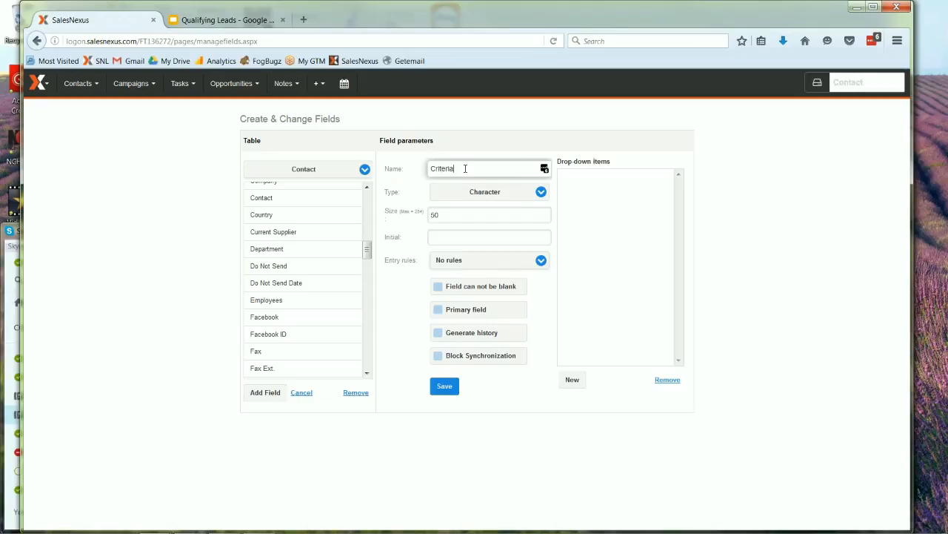
left_click(474, 264)
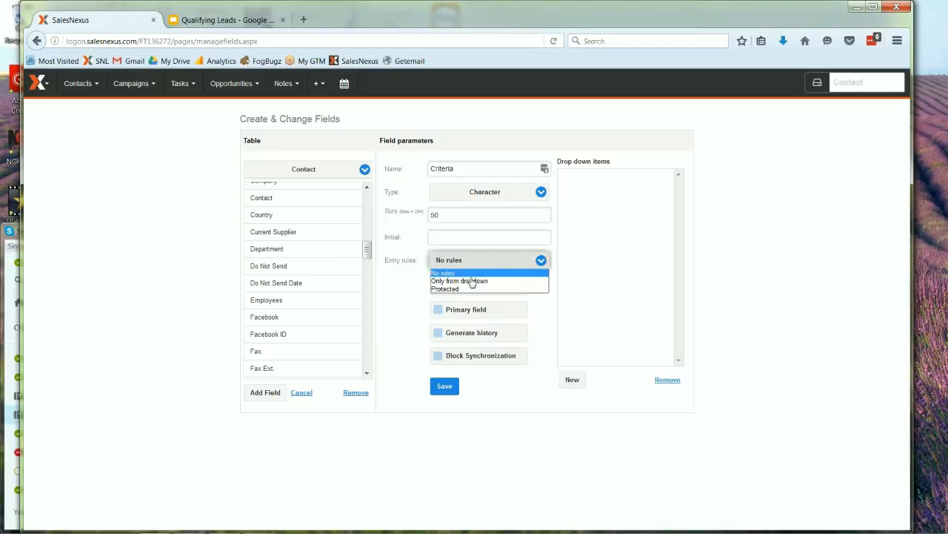
left_click(472, 282)
left_click(447, 453)
Add "Requirements List" as a drop-down item of the Criteria field
left_click(572, 380)
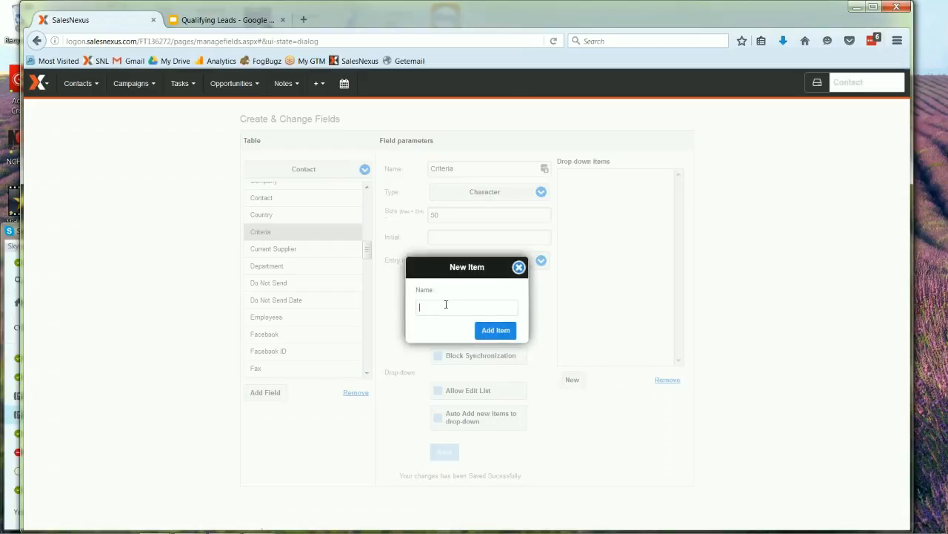
type("Requirem")
key("BackSpace")
key("BackSpace")
key("BackSpace")
key("BackSpace")
type("rements List")
left_click(496, 331)
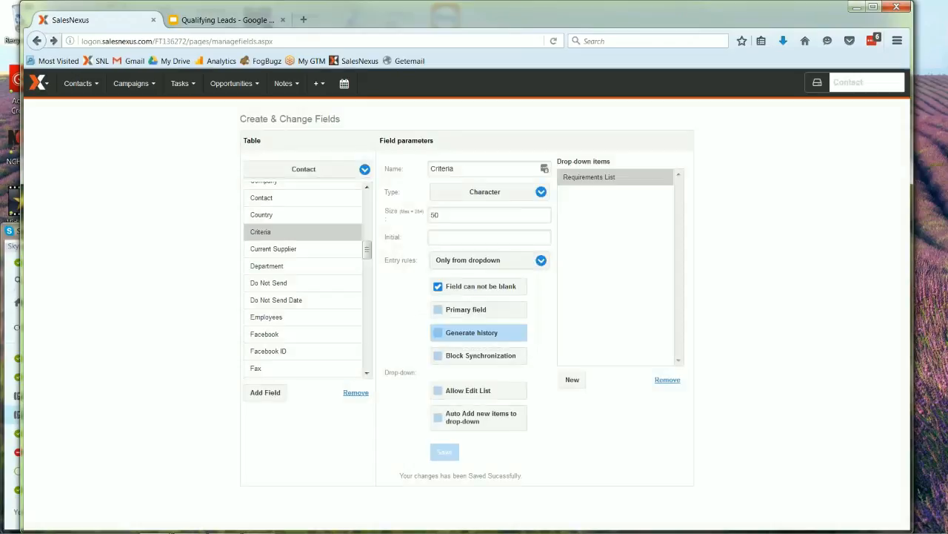
Add the drop-down items "Price" and "Performance" to the Criteria field
left_click(572, 380)
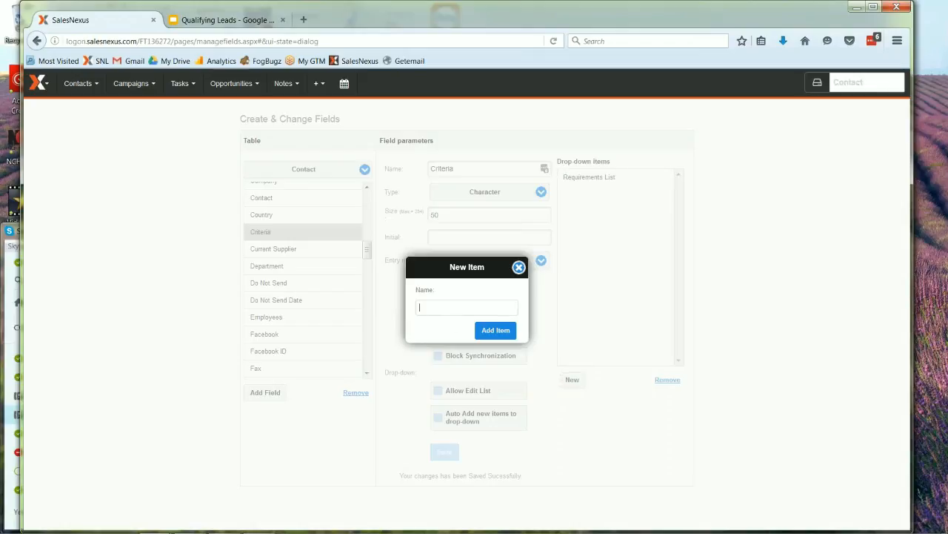
type("Price")
left_click(496, 327)
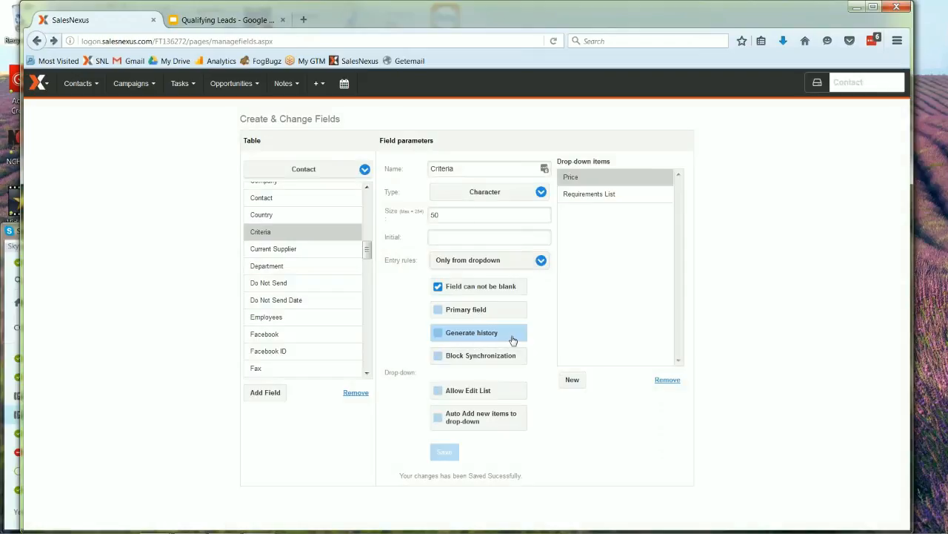
left_click(570, 379)
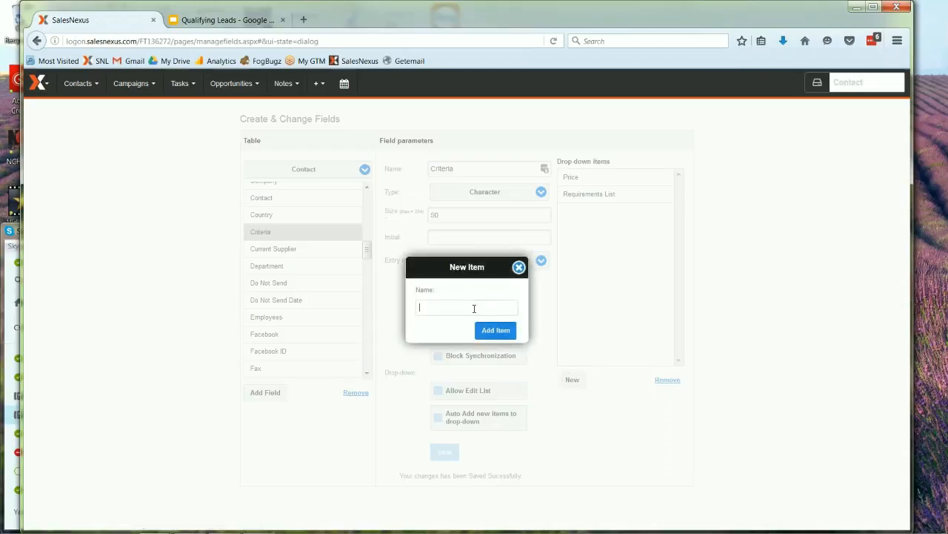
type("Performance")
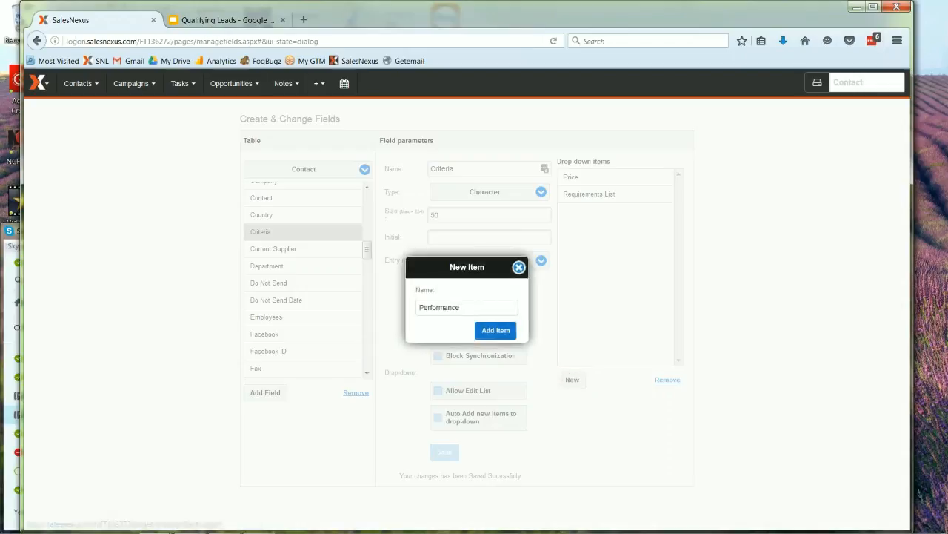
left_click(495, 329)
Add the drop-down items "Cost of Ownership" and "Unclear" to the Criteria field
left_click(572, 380)
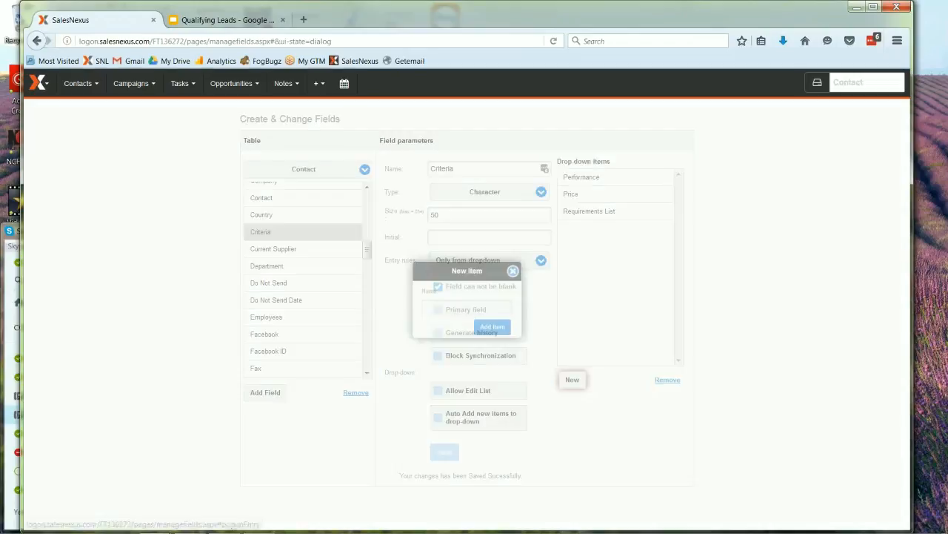
left_click(444, 304)
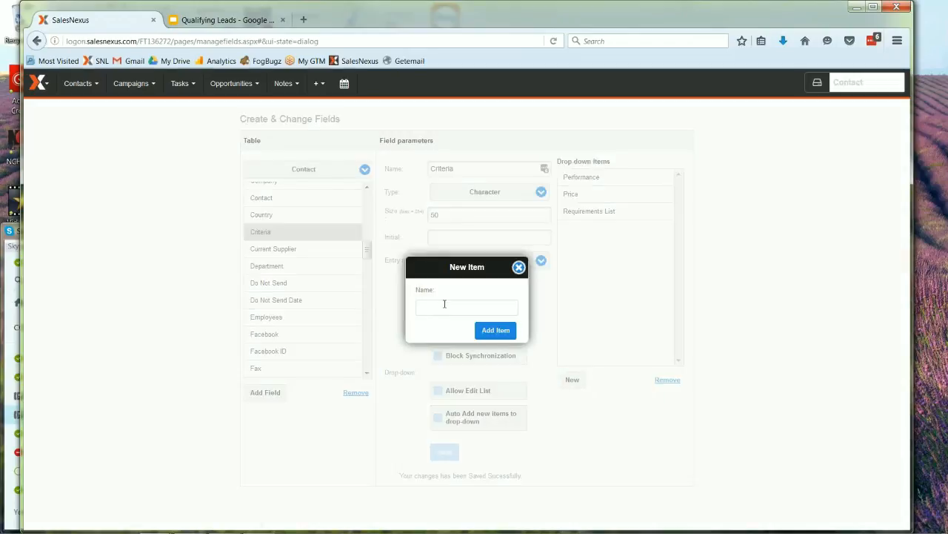
type("Cost of Ownership")
left_click(495, 330)
left_click(572, 379)
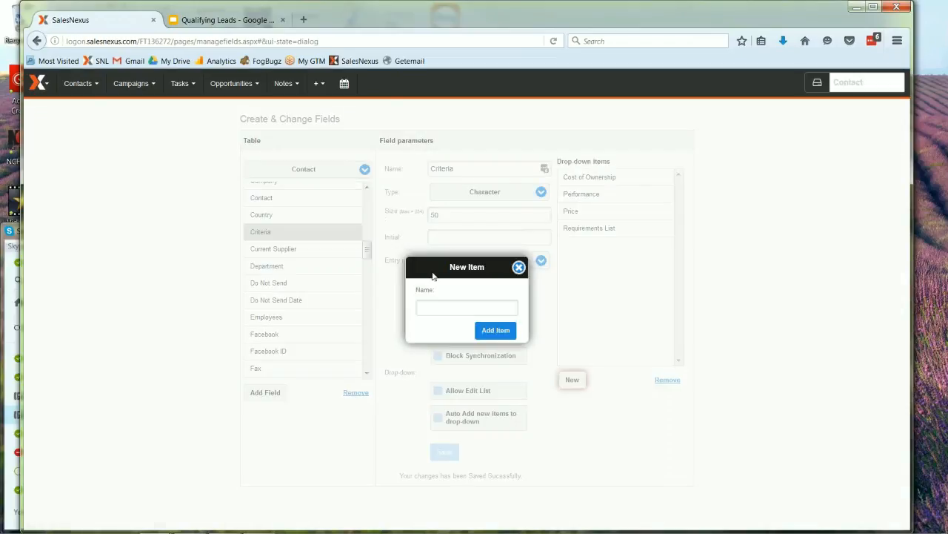
type("Unclear")
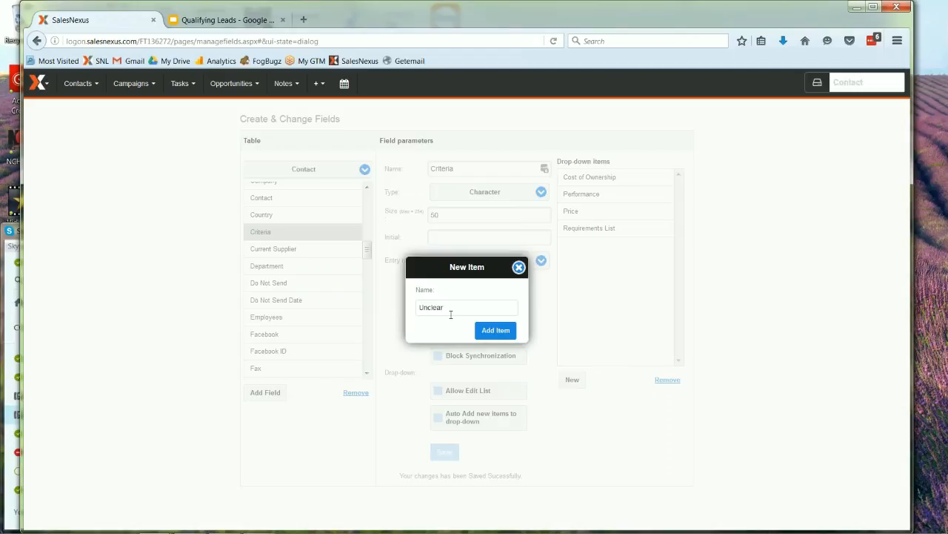
left_click(494, 329)
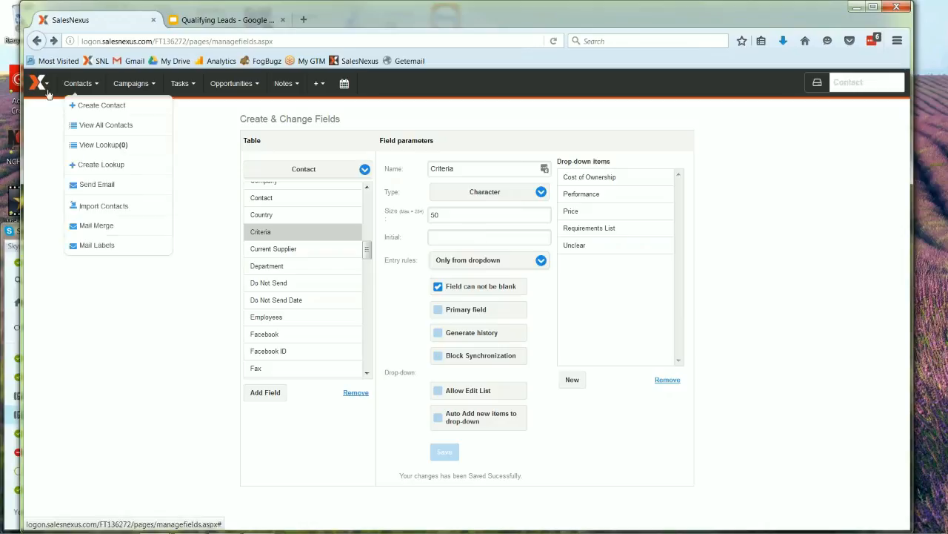
Go to your own contact record and open its "Copy of Social" view for editing
mouse_move(41, 84)
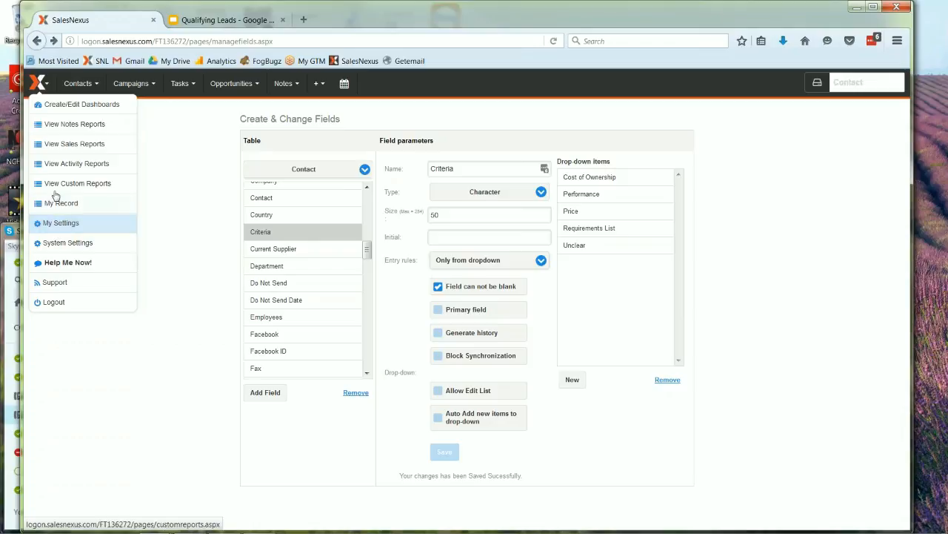
left_click(59, 211)
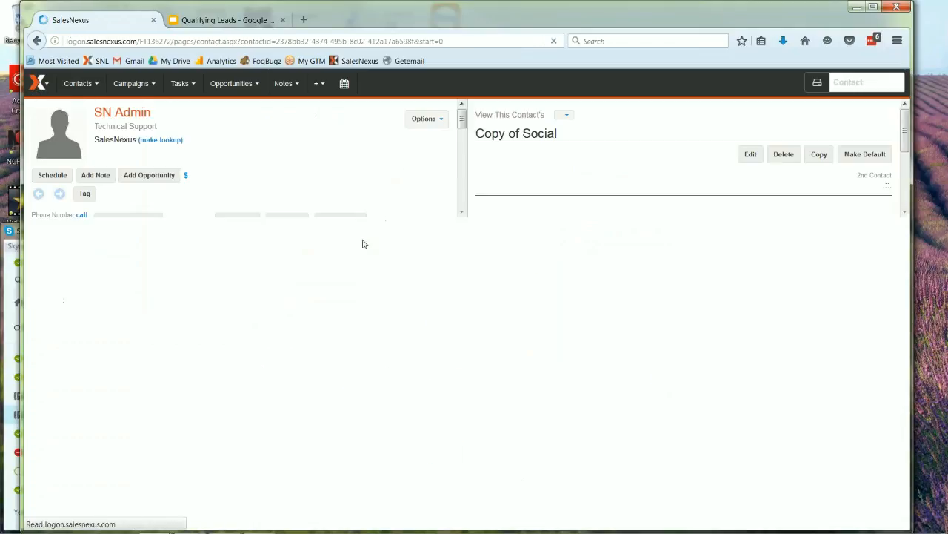
left_click(567, 117)
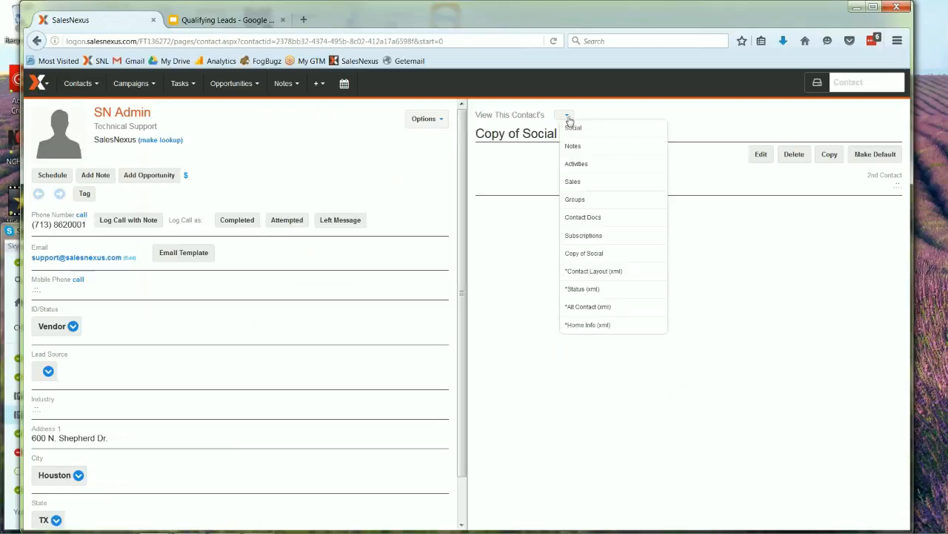
left_click(761, 154)
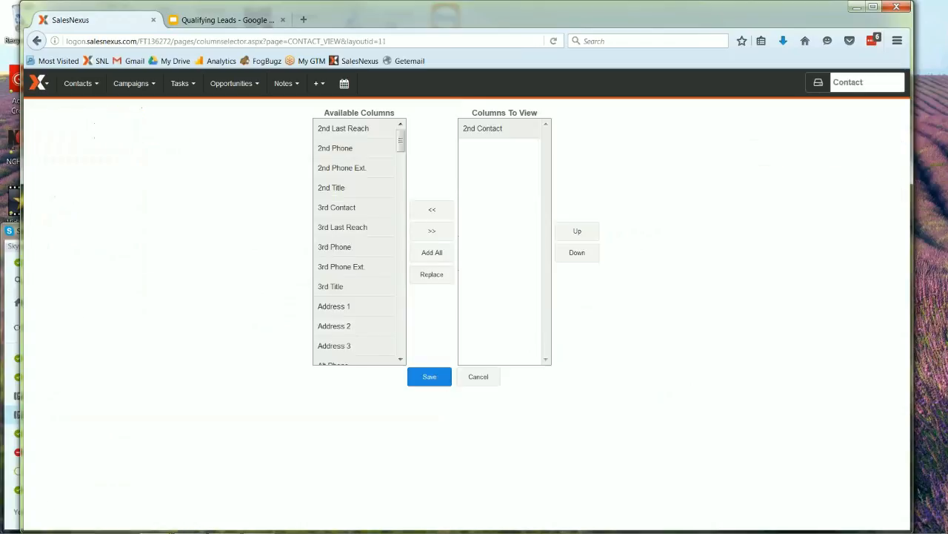
Add the Budget and Authority fields to the columns shown in the "Copy of Social" view
left_click_drag(402, 146, 402, 182)
left_click(356, 189)
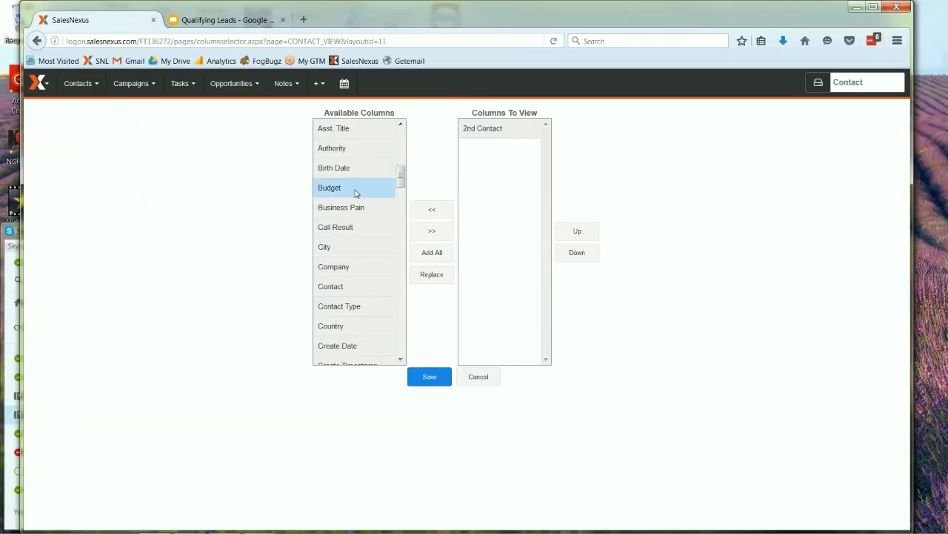
left_click(437, 231)
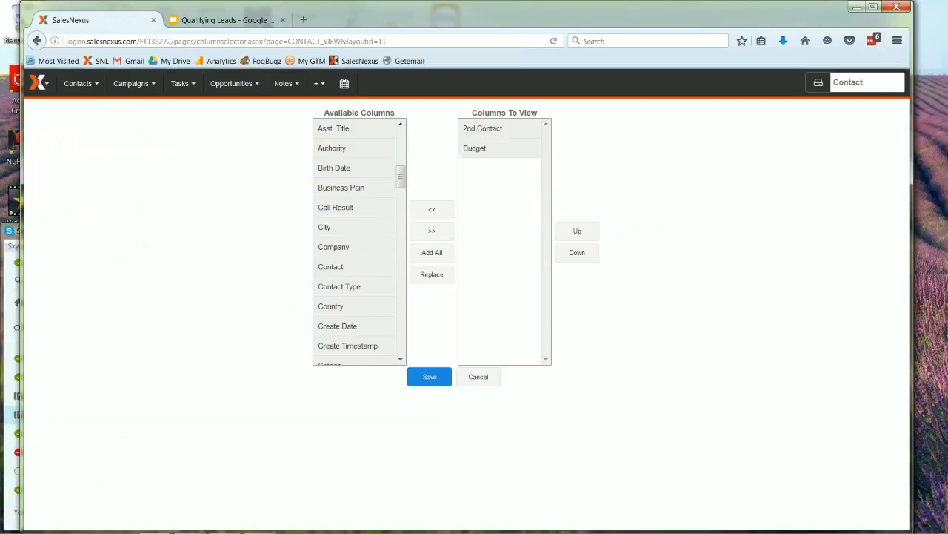
left_click(361, 150)
left_click(437, 233)
Add the Need and Timing fields to the columns shown in the "Copy of Social" view
scroll(398, 333, "down", 7)
scroll(398, 332, "down", 10)
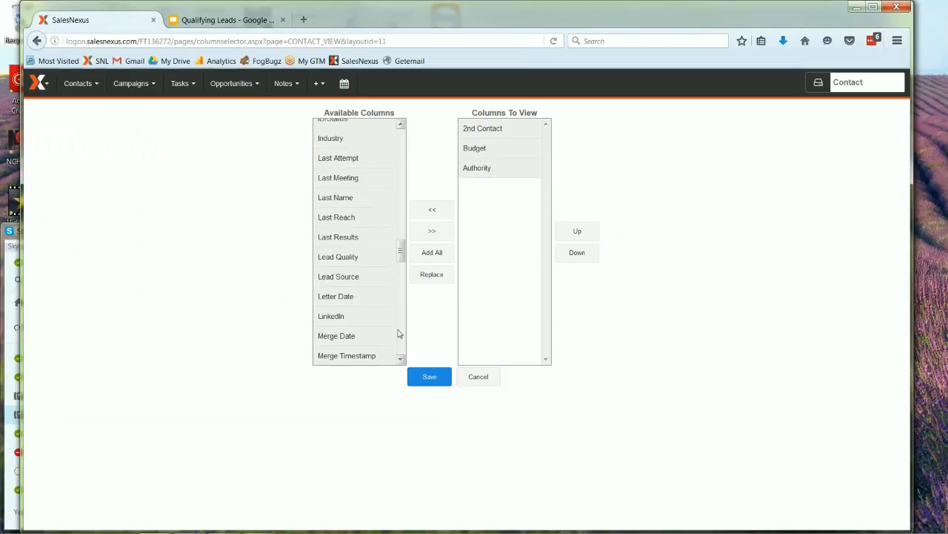
left_click(347, 227)
left_click(348, 168)
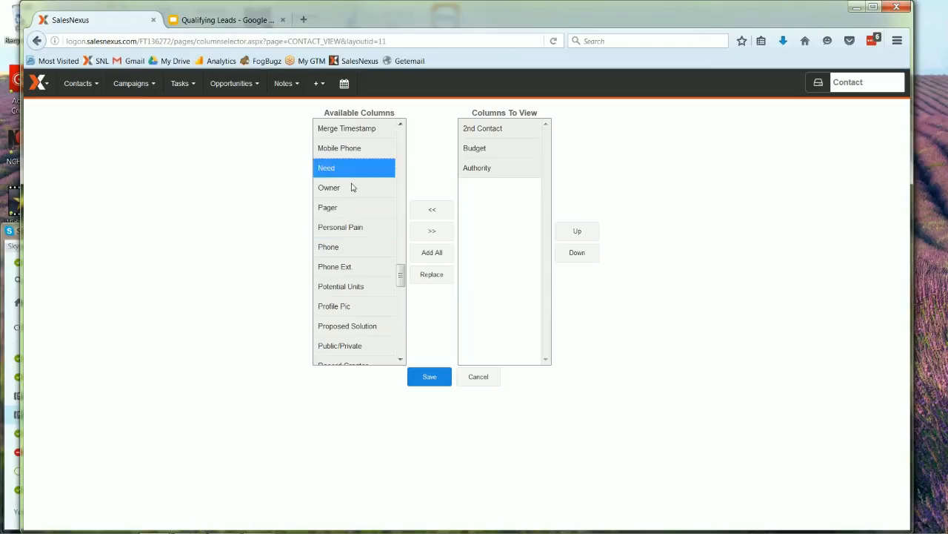
left_click(434, 233)
left_click_drag(403, 280, 399, 312)
left_click(349, 306)
left_click(432, 231)
Add the Criteria field to the columns to view and save the "Copy of Social" layout
left_click_drag(400, 311, 393, 178)
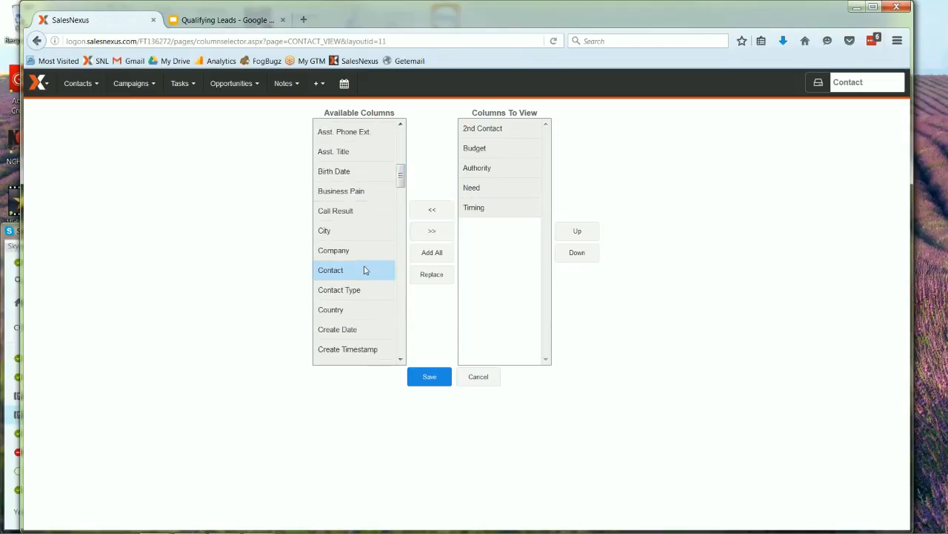
scroll(388, 349, "down", 2)
left_click(347, 314)
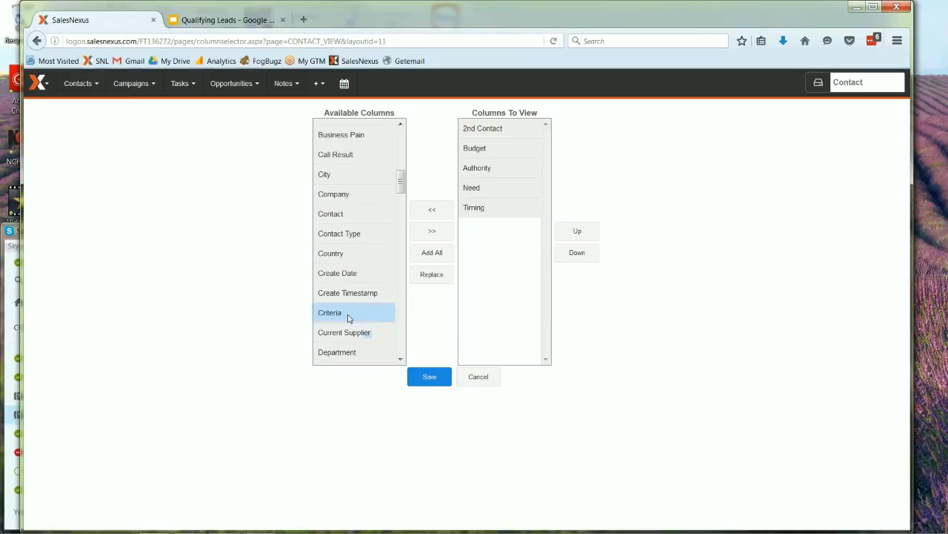
left_click(440, 237)
left_click(430, 376)
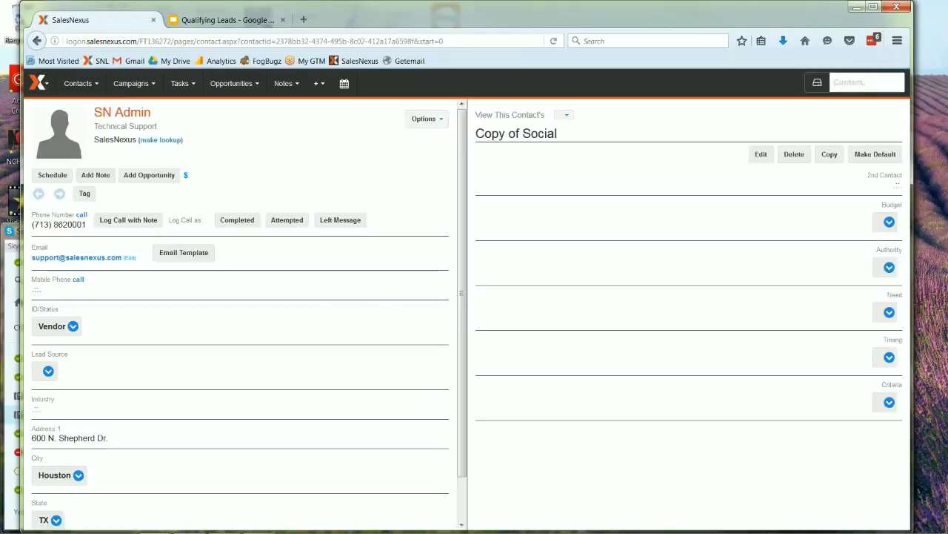
Rename the "Copy of Social" view to "Lead Qualification"
left_click(538, 138)
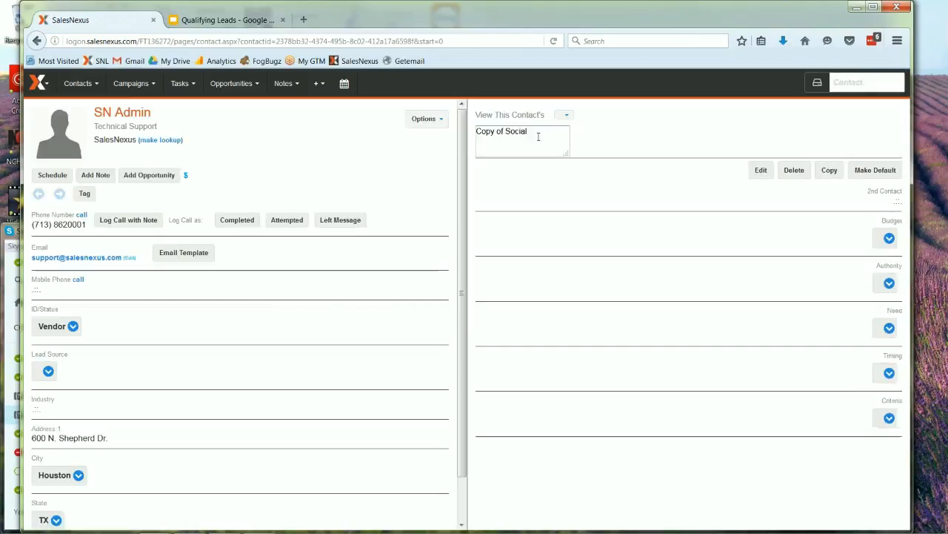
left_click_drag(527, 131, 438, 124)
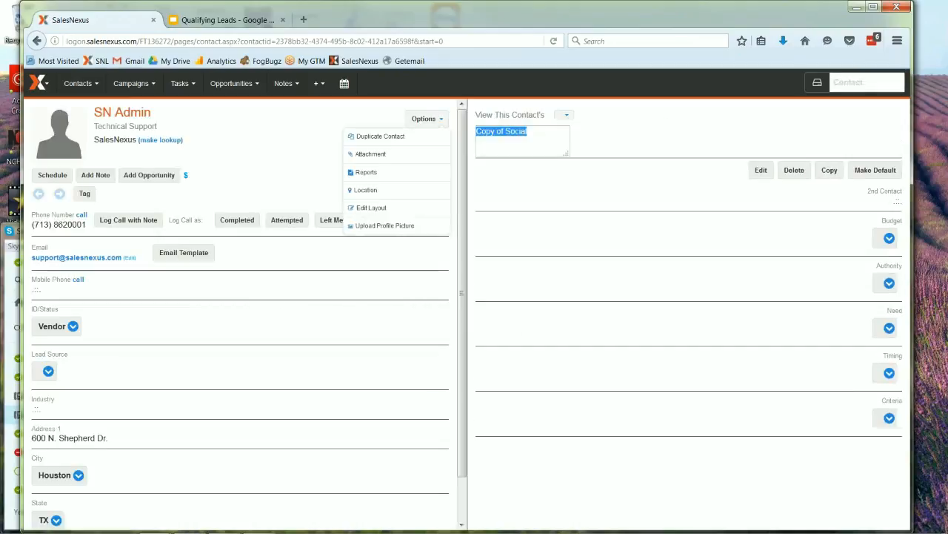
type("Led")
key("BackSpace")
type("ad Qualification")
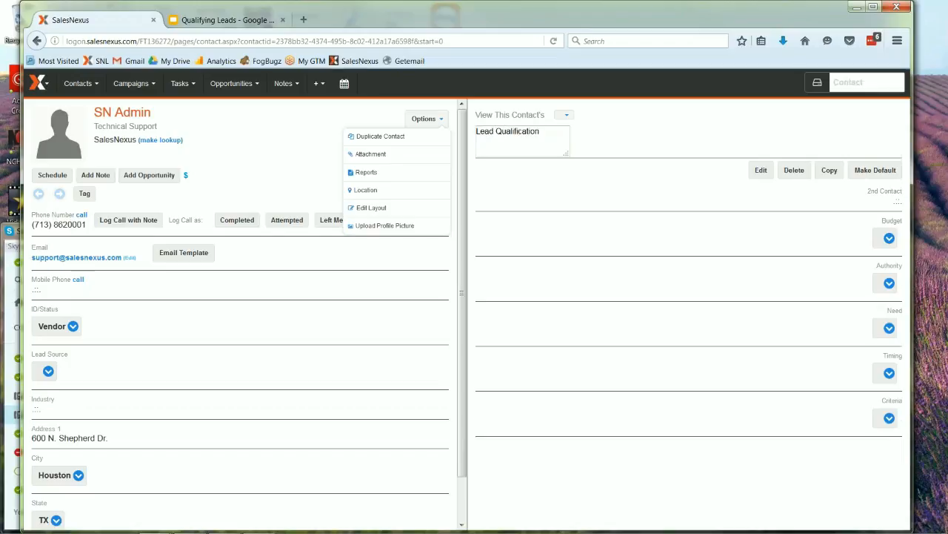
key("Tab")
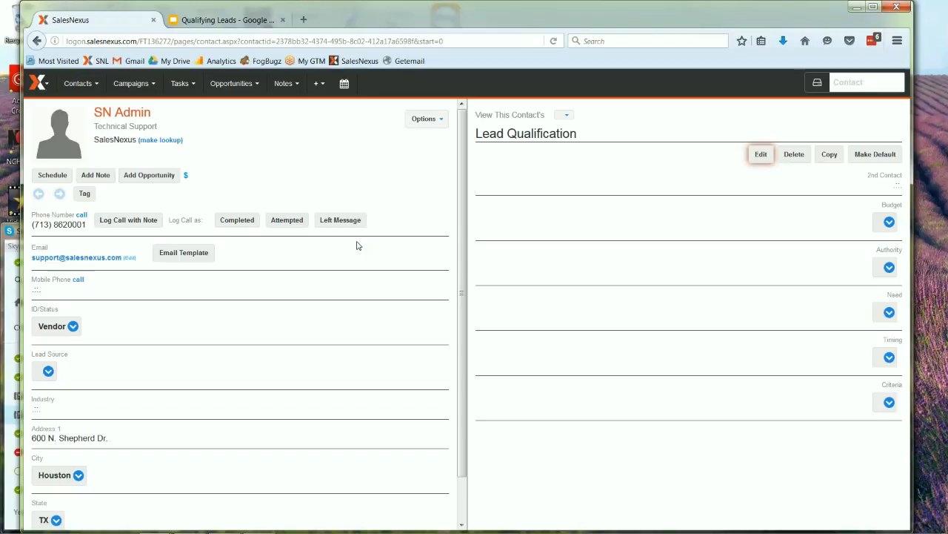
Set the contact's Budget to "Less than $10k" and Authority to "Financial Influencer"
left_click(889, 221)
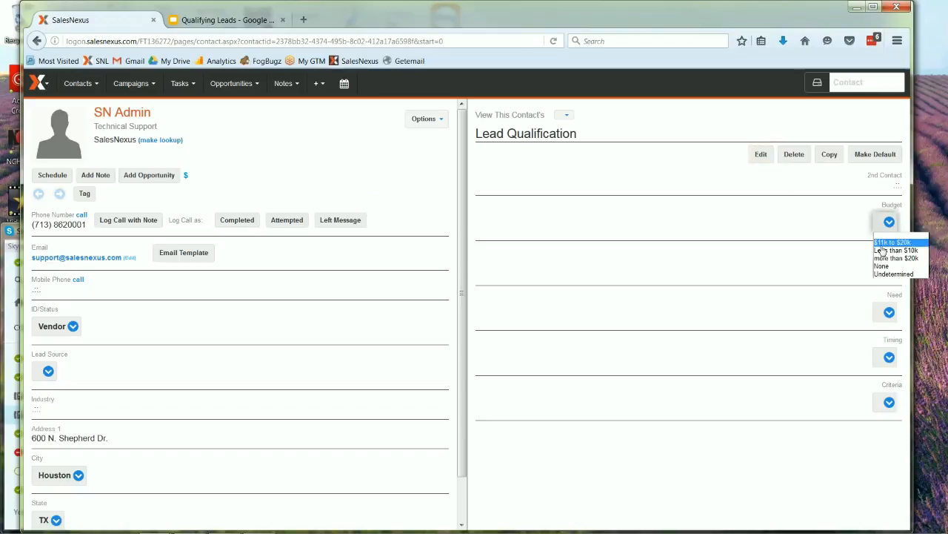
left_click(893, 241)
left_click(888, 266)
left_click(889, 294)
Set the contact's Need to "Reduce Costs", Timing to "30 to 60 days" and Criteria to "Performance"
left_click(889, 312)
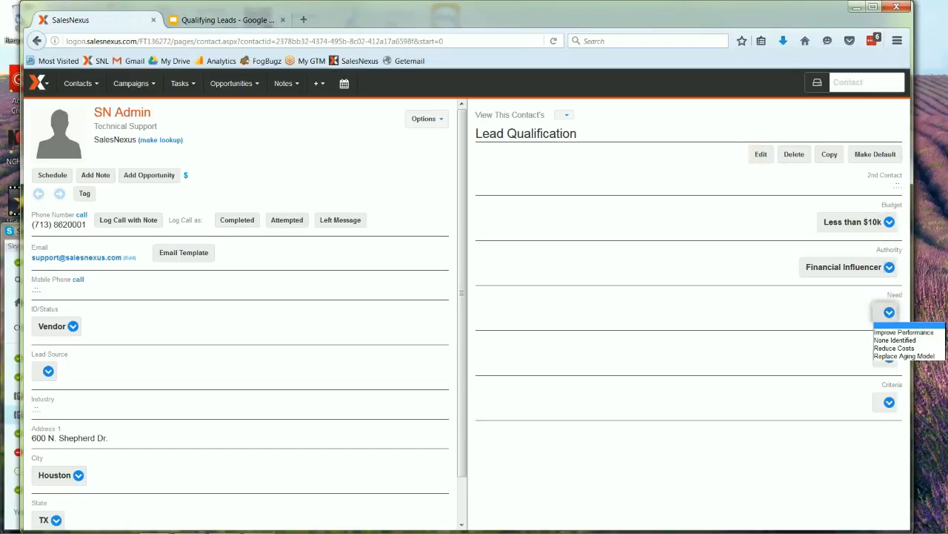
left_click(886, 348)
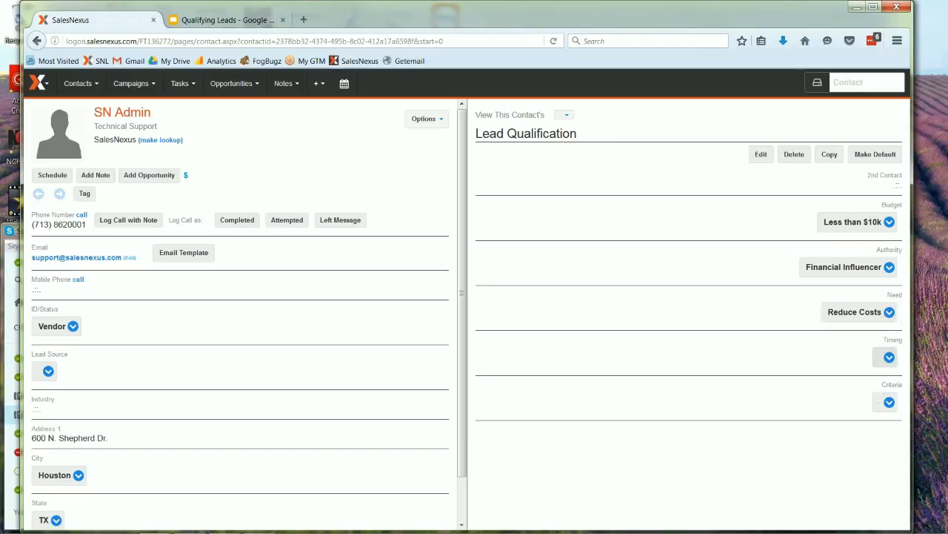
left_click(889, 356)
left_click(893, 382)
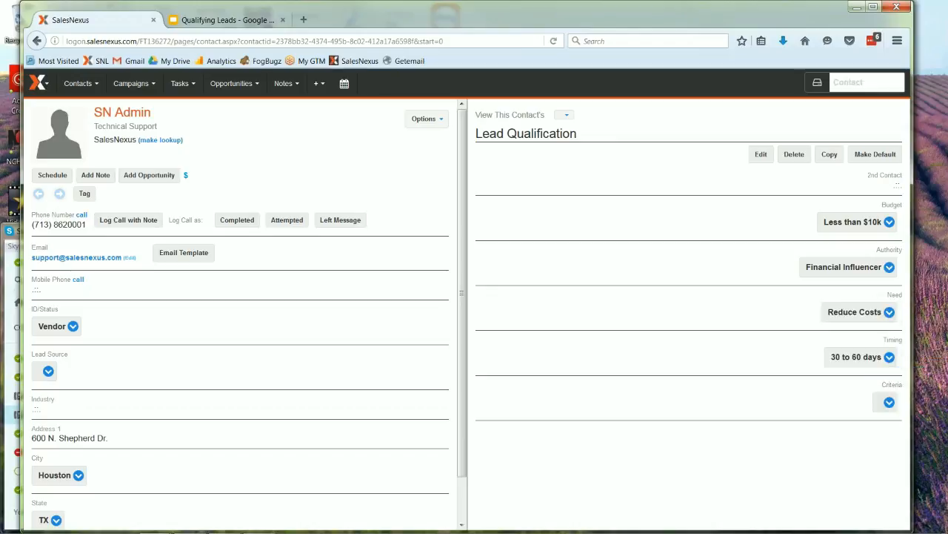
left_click(889, 402)
left_click(878, 425)
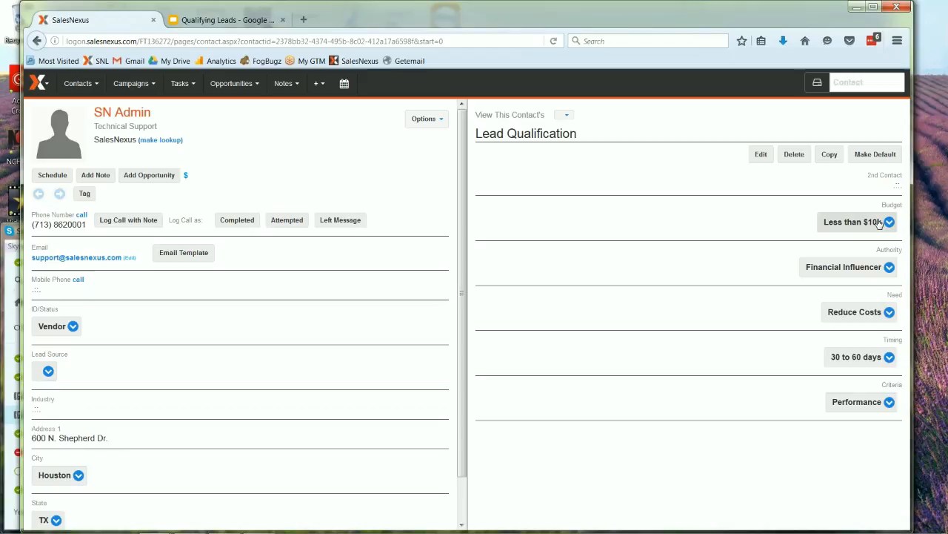